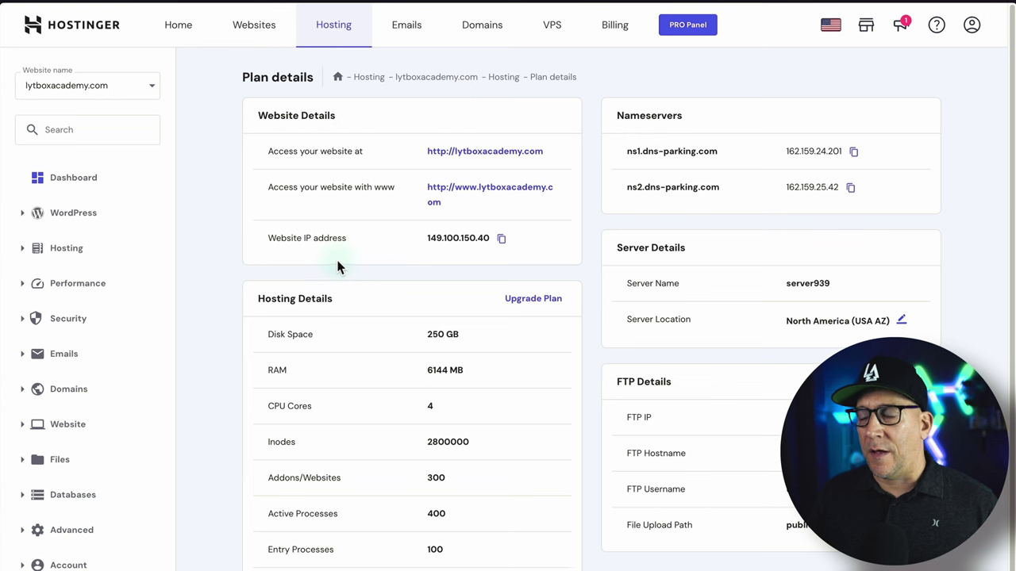
Select and copy the Website IP address 149.100.150.40 from the Website Details section.
drag(351, 238, 265, 240)
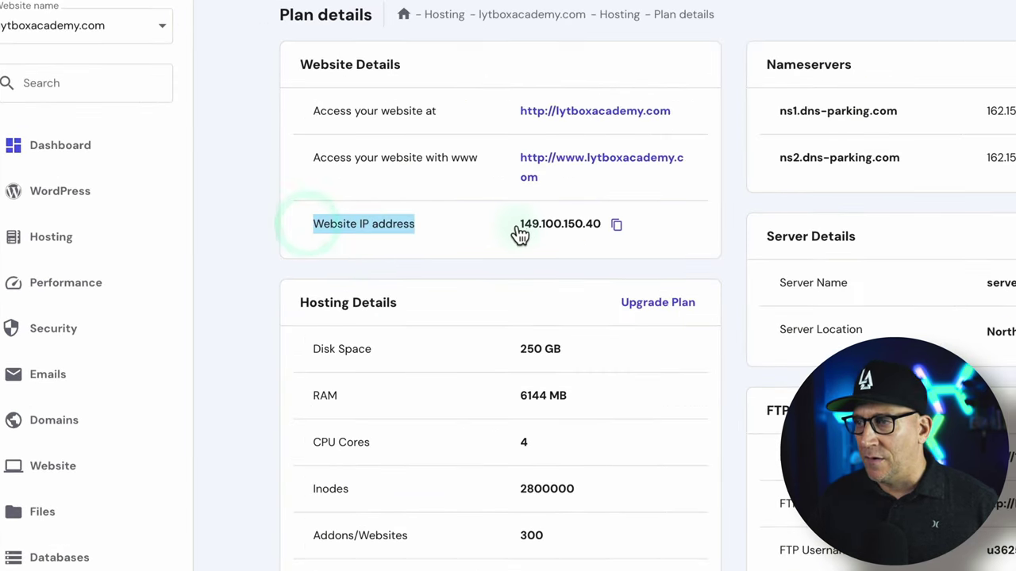
drag(512, 230, 594, 230)
click(616, 227)
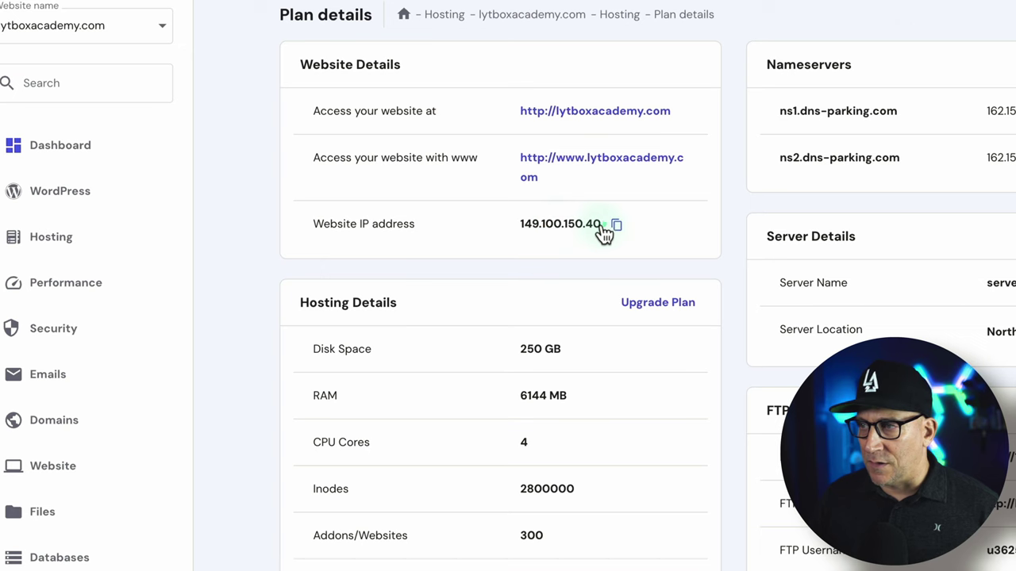
click(617, 227)
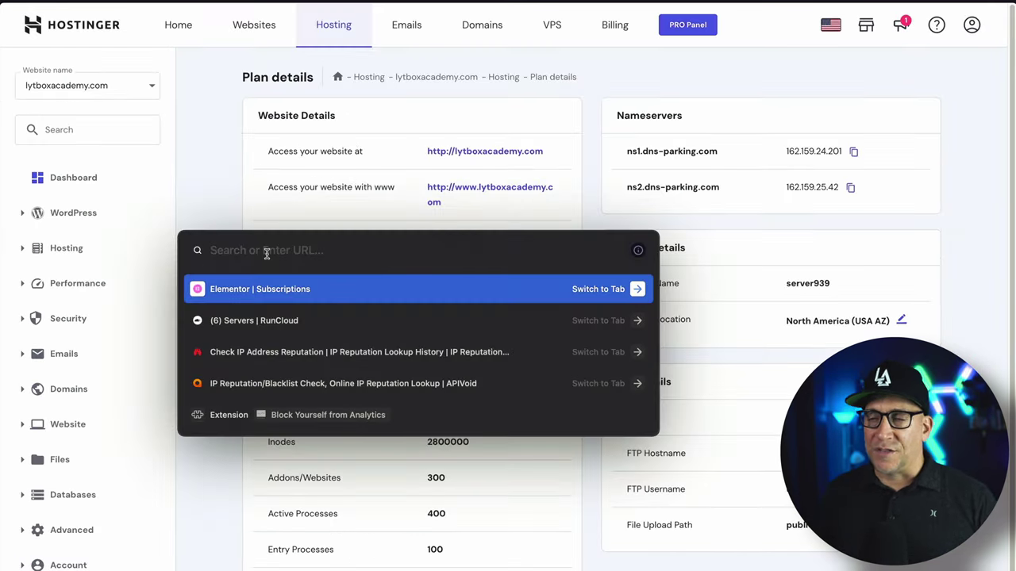
Search Google for 'IP Reputaion Checker' and scroll through the listed reputation tools.
text(IP)
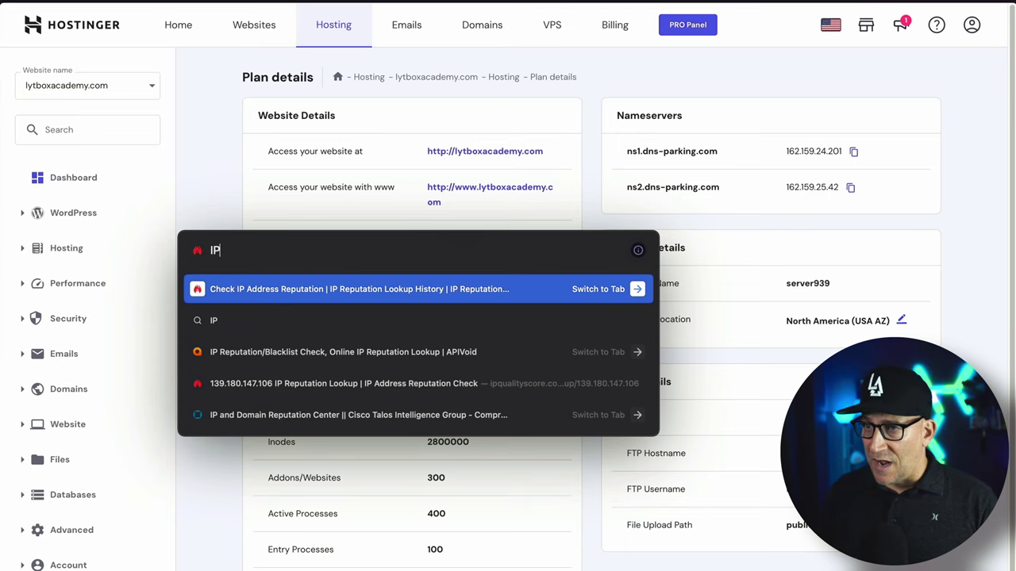
text( Reputai)
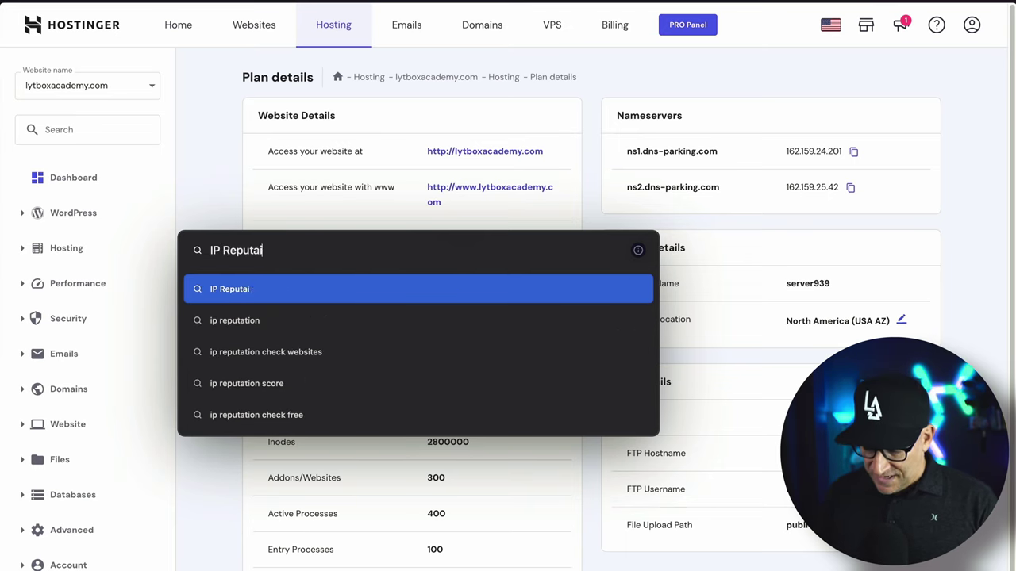
text(on Checke)
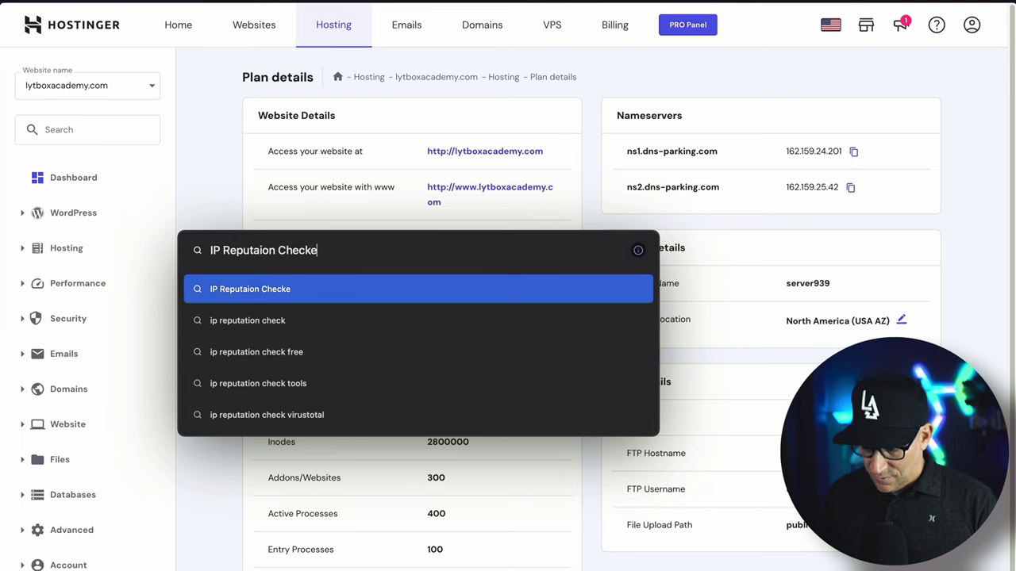
text(r)
key(Return)
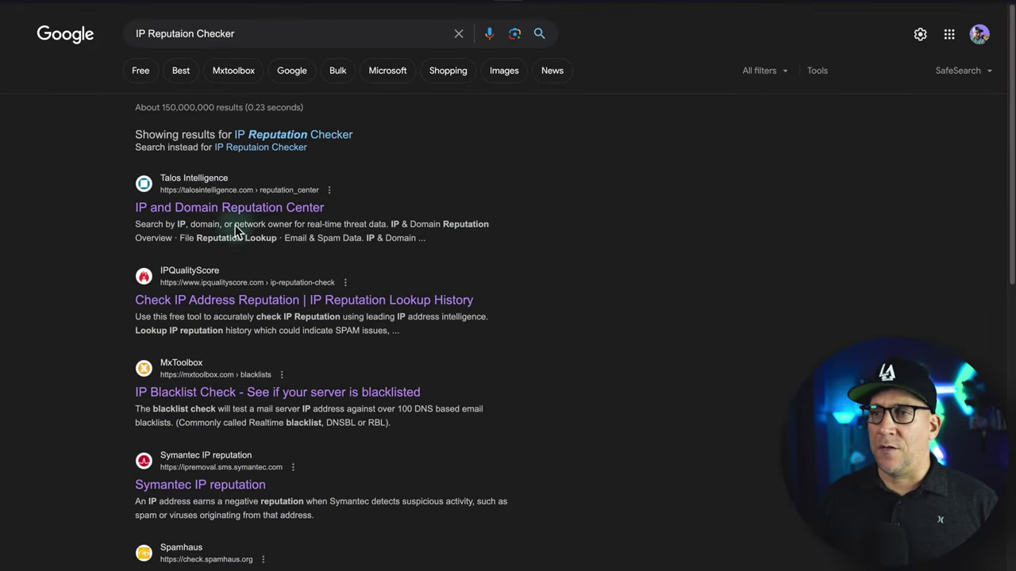
scroll(224, 315, down, 3)
scroll(226, 337, down, 2)
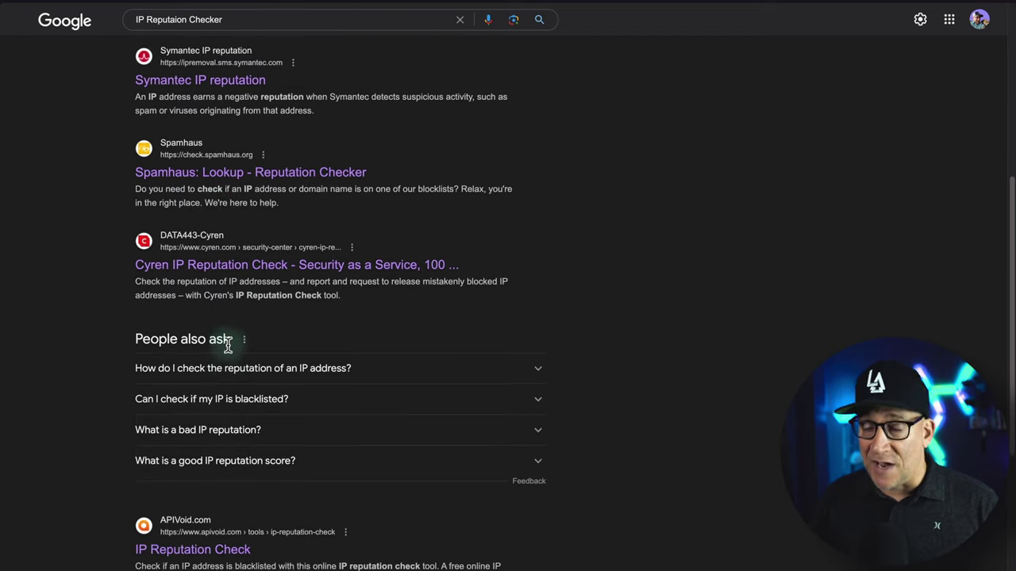
scroll(228, 342, down, 1)
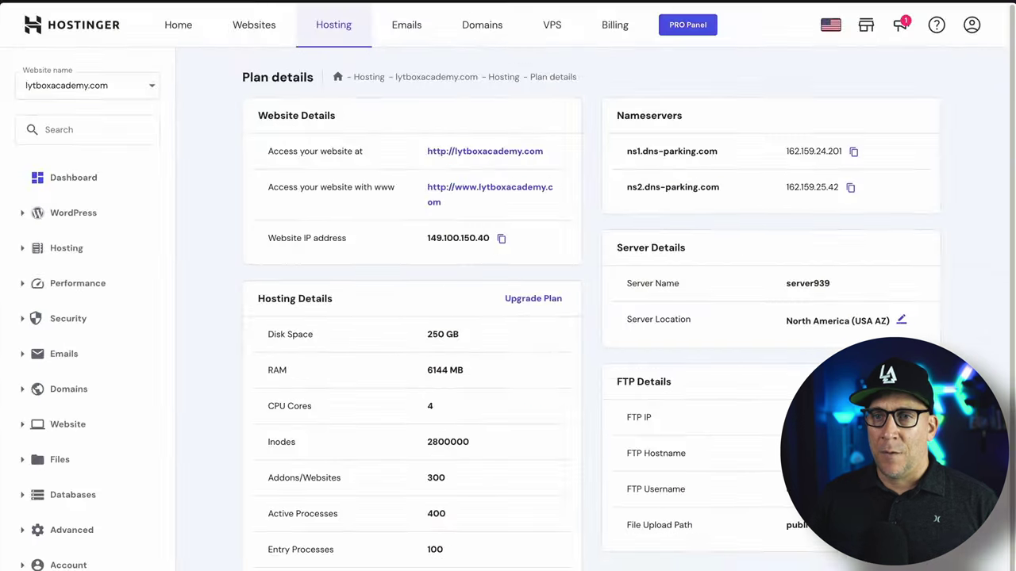
Copy the IP again and submit 149.100.150.40 to IPQualityScore's IP lookup.
click(499, 235)
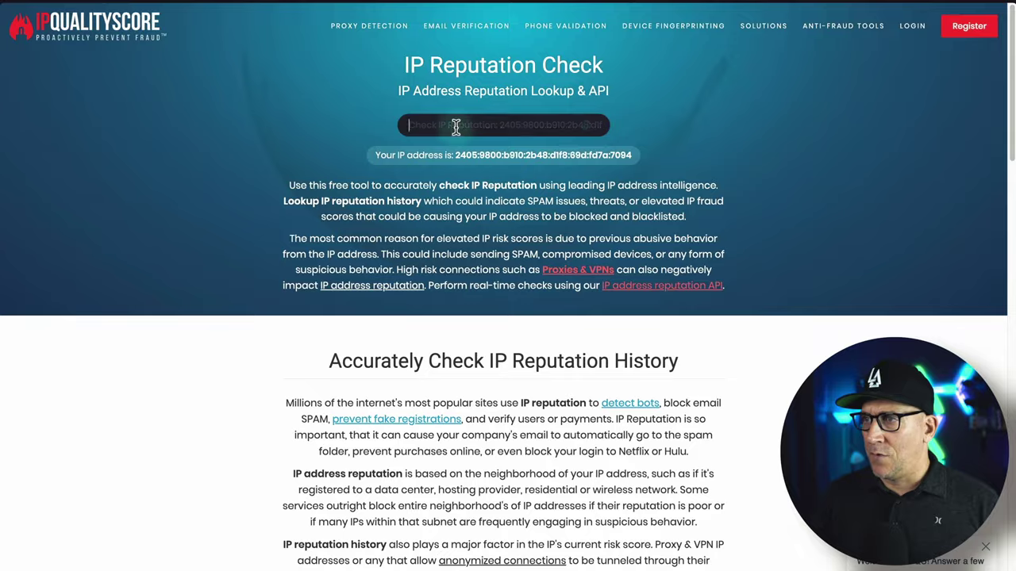
click(463, 120)
key(ctrl+v)
key(Return)
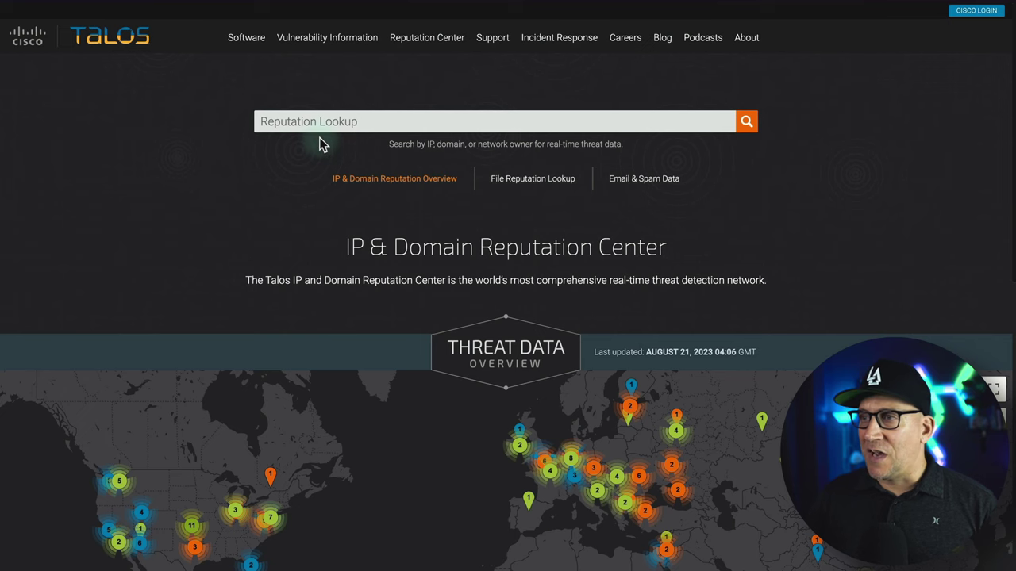
Search Cisco Talos for 149.100.150.40.
click(320, 121)
key(ctrl+v)
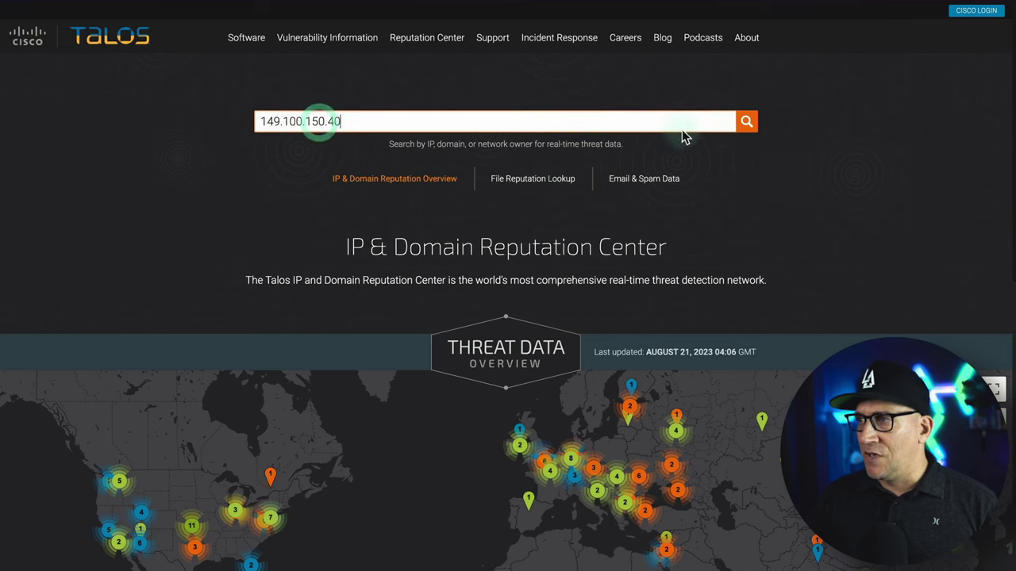
click(746, 122)
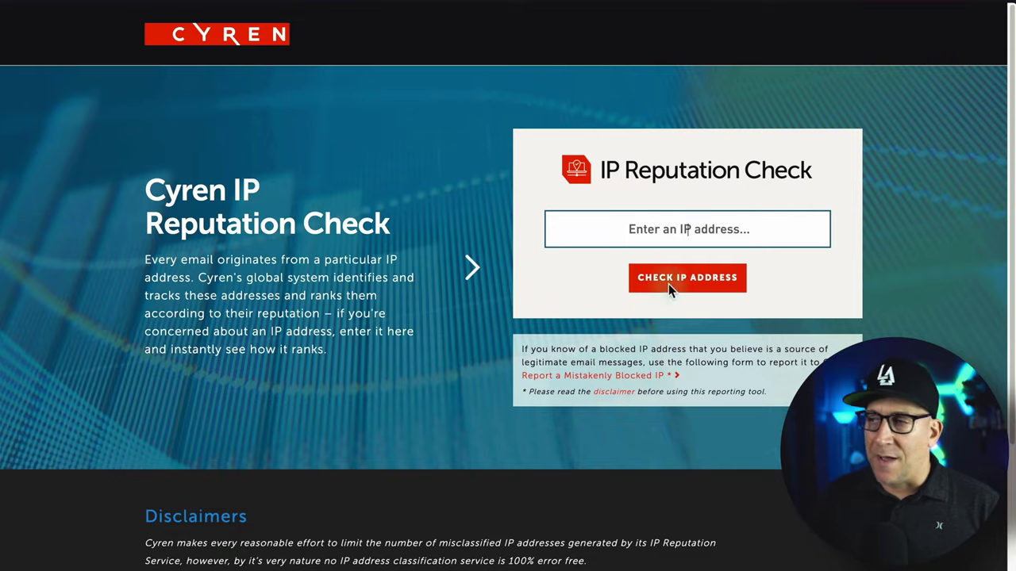
Run Cyren's IP reputation check on 149.100.150.40, passing the robot verification.
click(700, 230)
key(ctrl+v)
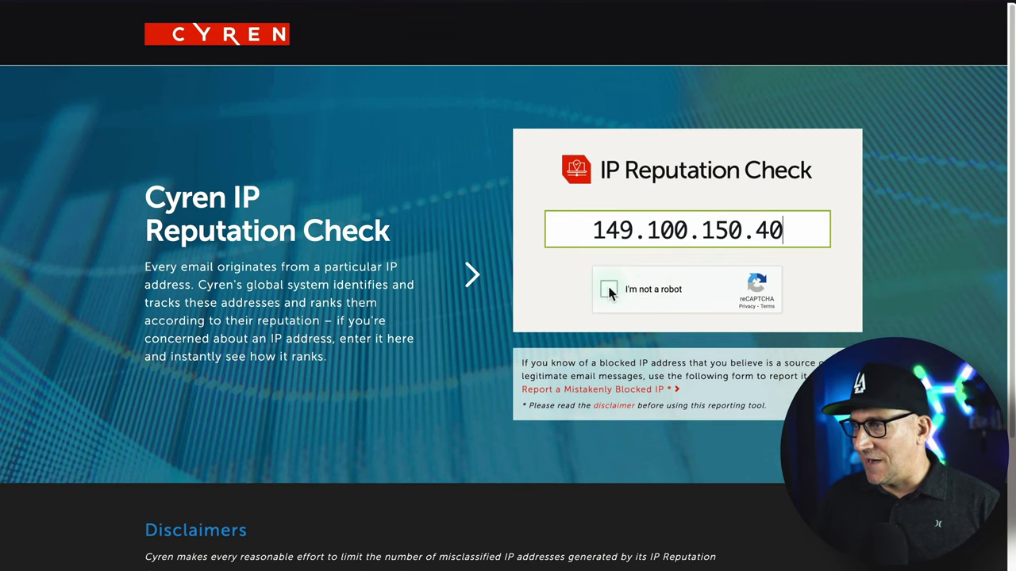
click(608, 290)
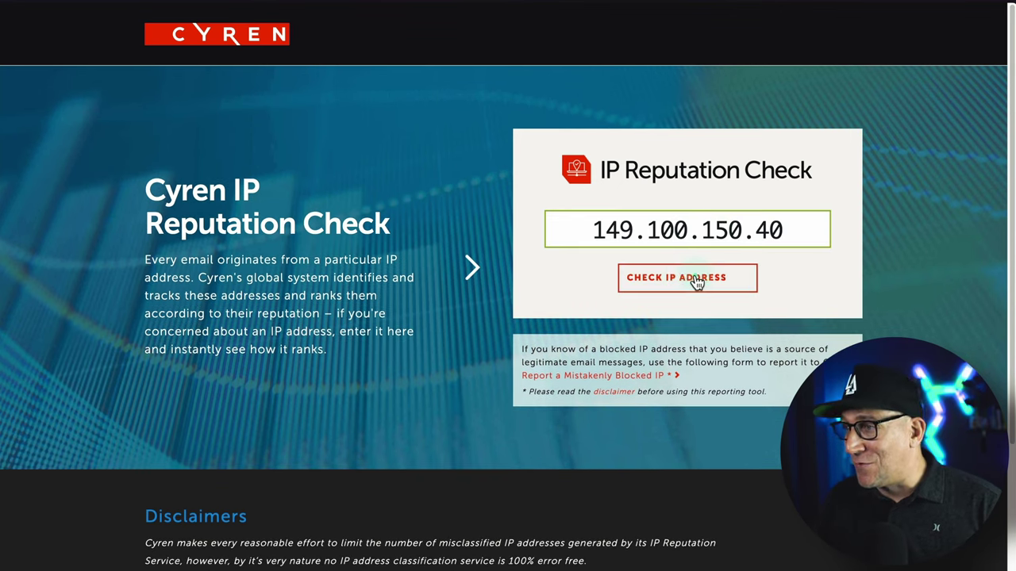
click(697, 279)
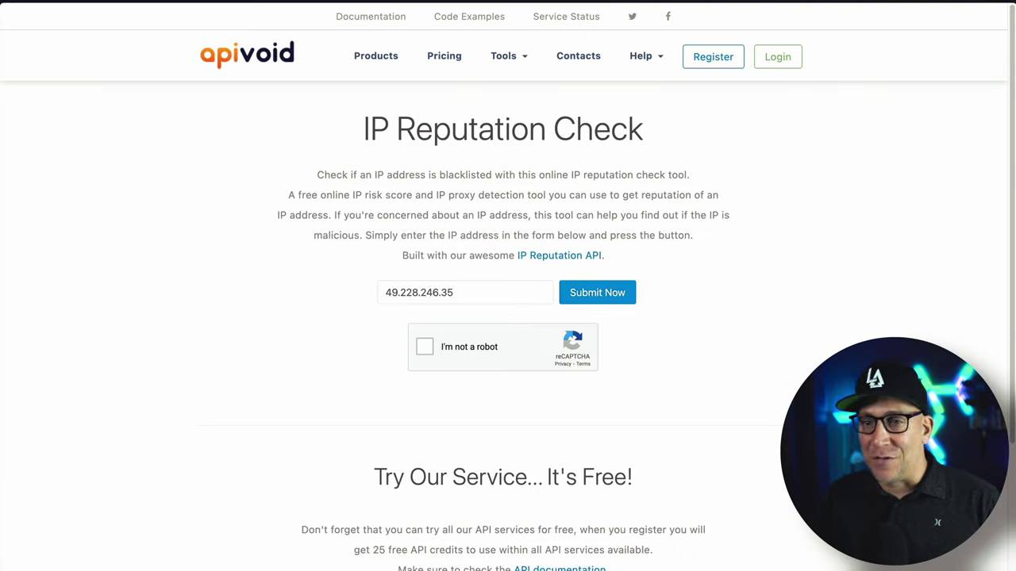
Replace the old IP in APIVoid's lookup field with 149.100.150.40 and submit it.
drag(481, 289, 360, 282)
key(ctrl+v)
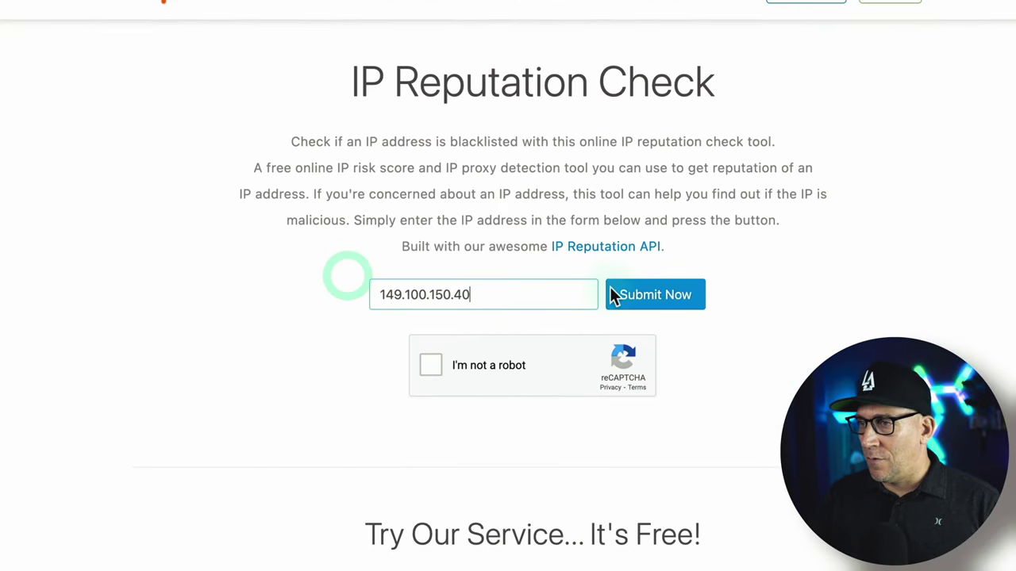
click(577, 291)
click(431, 365)
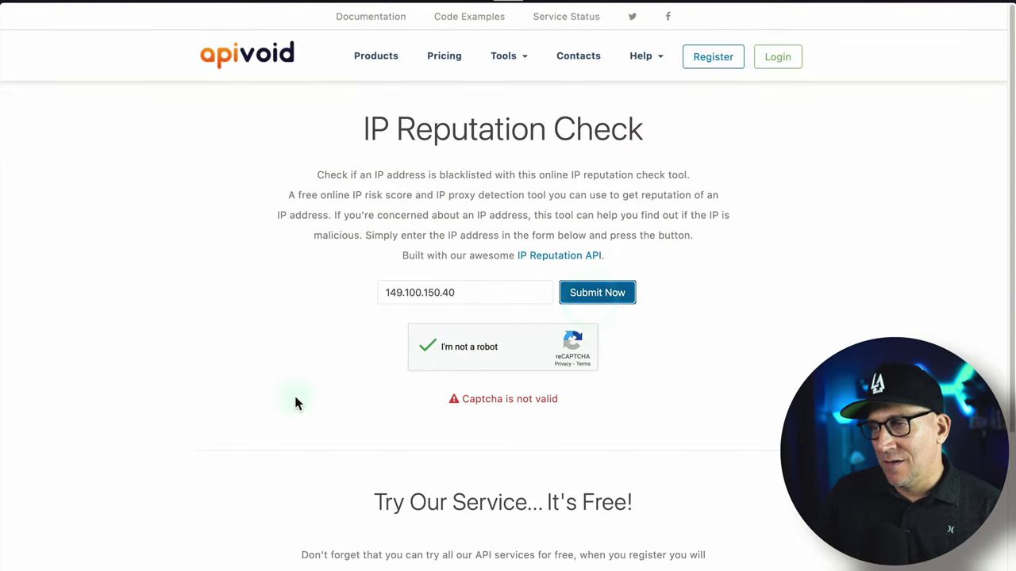
click(372, 282)
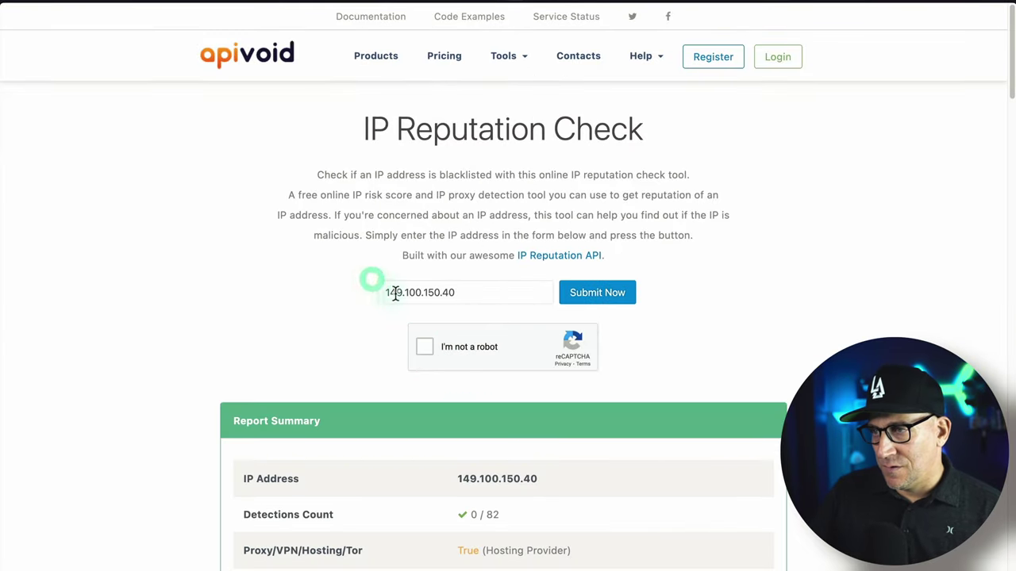
Highlight the Reputation Issues Detected verdict, proxy explanation and blacklist check result.
scroll(284, 403, down, 3)
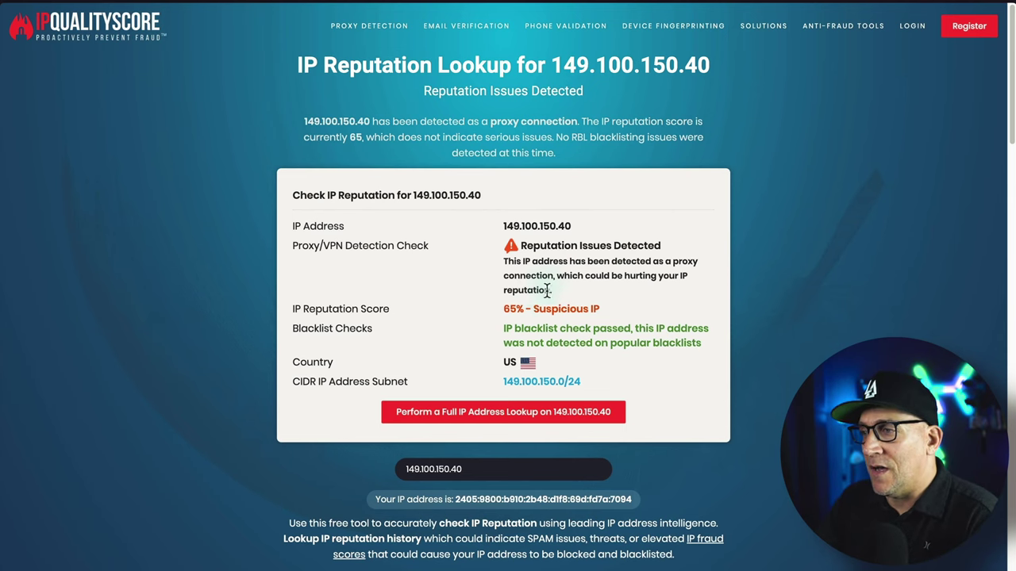
drag(521, 246, 666, 245)
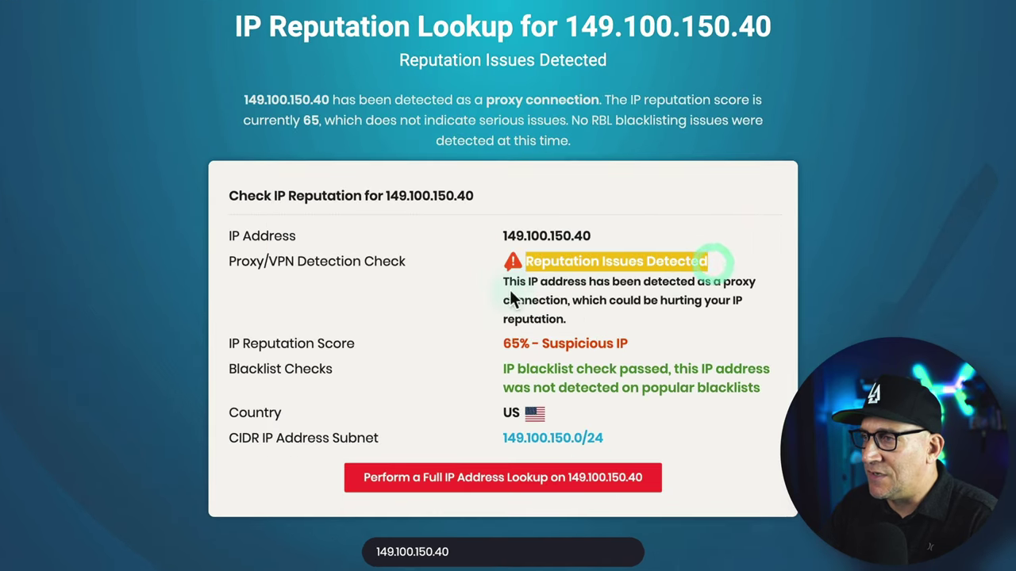
drag(504, 281, 512, 279)
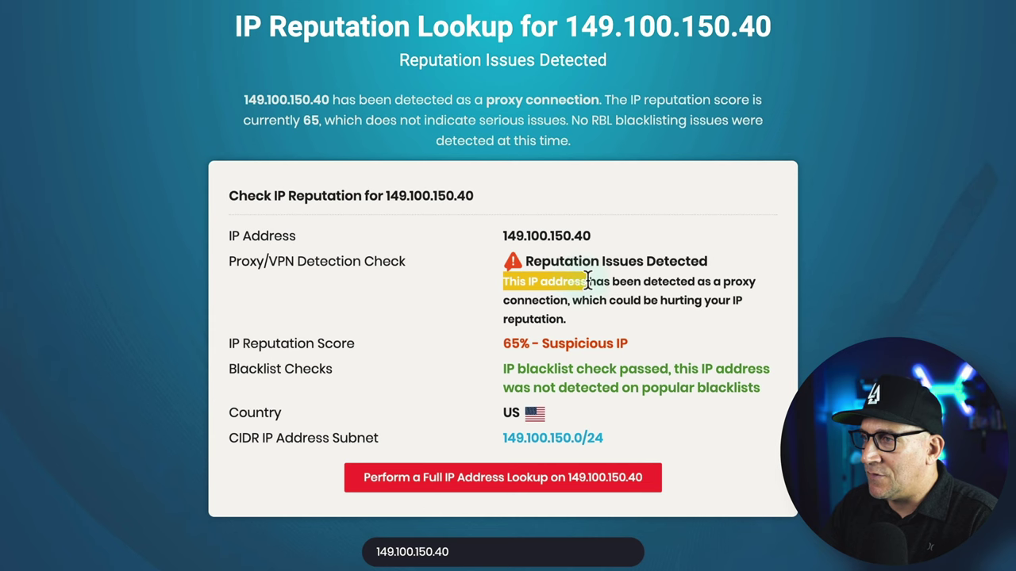
drag(589, 284, 691, 342)
click(567, 311)
click(501, 311)
click(691, 342)
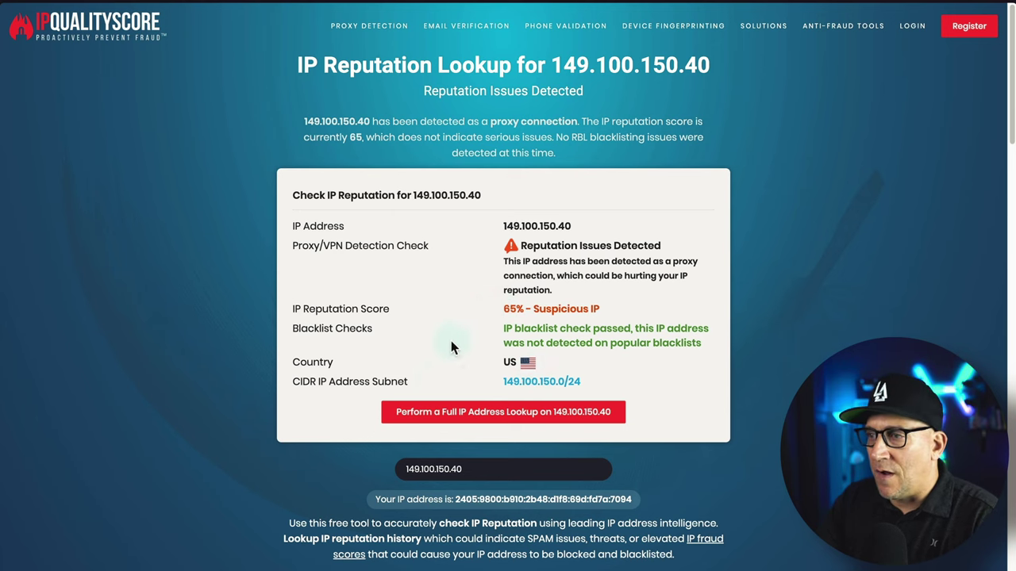
Review the Suspicious IP score, proxy explanation and blacklist result, then run the full lookup.
scroll(432, 379, down, 1)
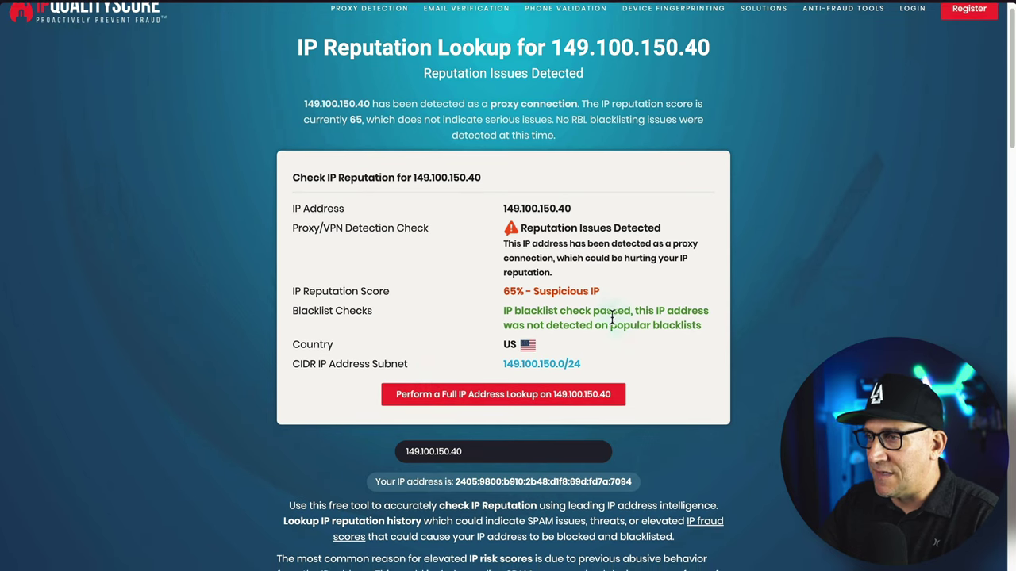
drag(603, 291, 529, 291)
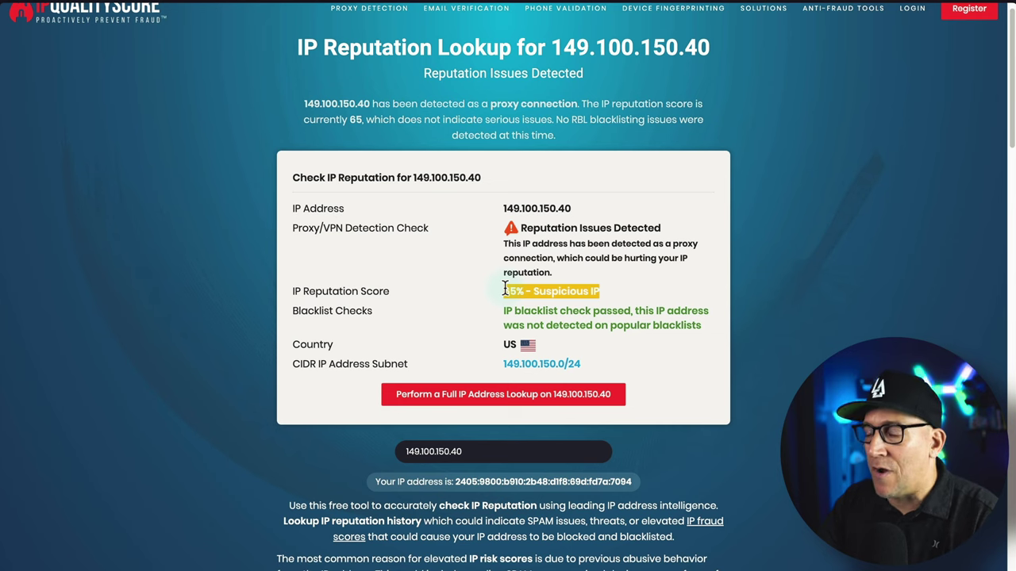
click(500, 302)
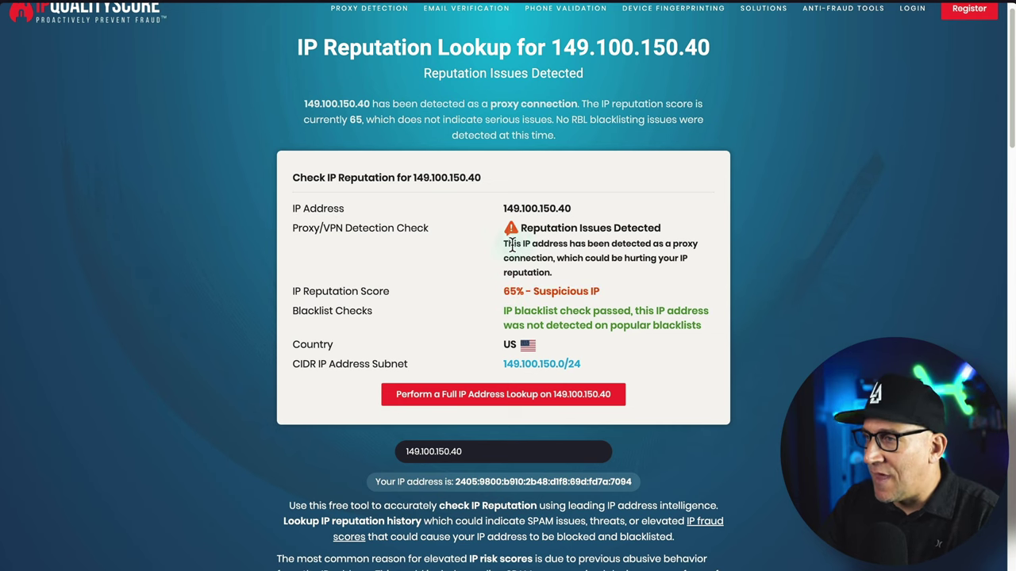
drag(527, 249, 506, 243)
click(481, 284)
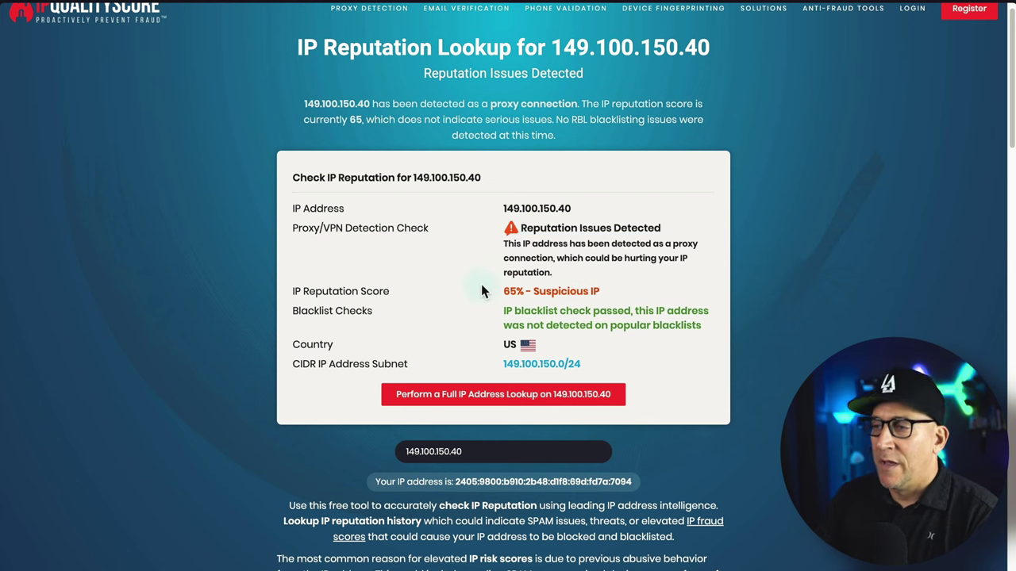
drag(501, 346, 679, 363)
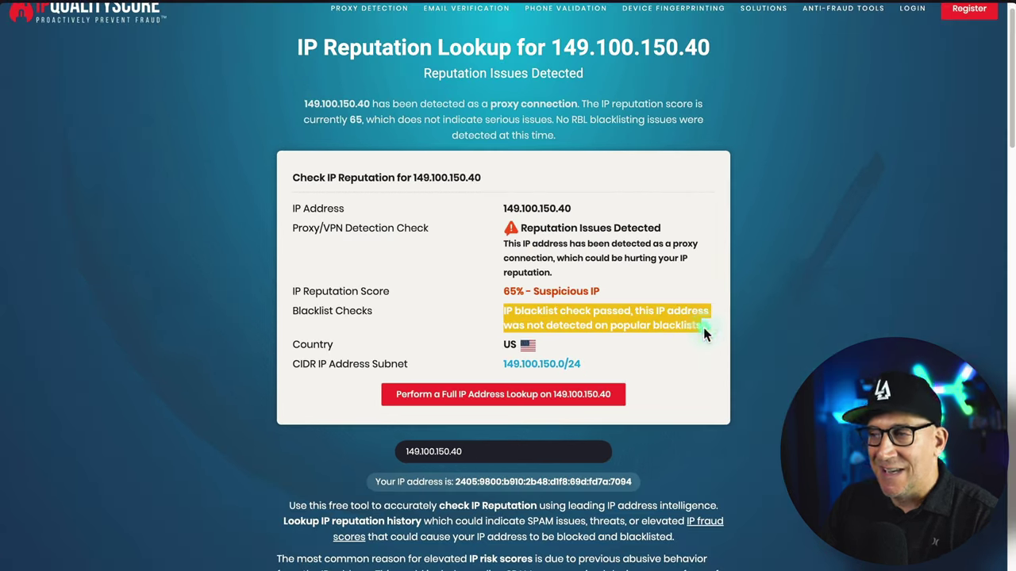
click(763, 373)
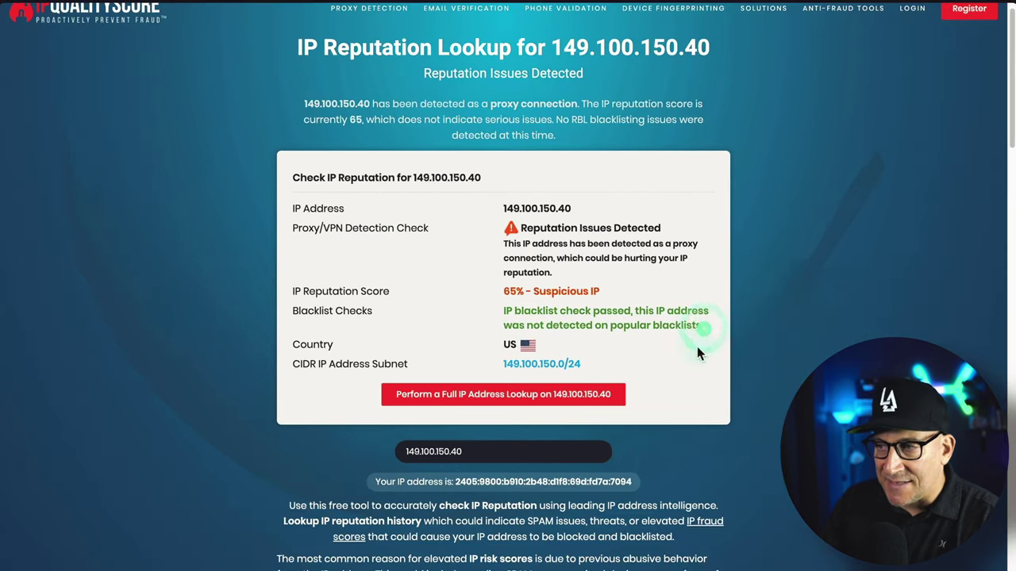
click(482, 404)
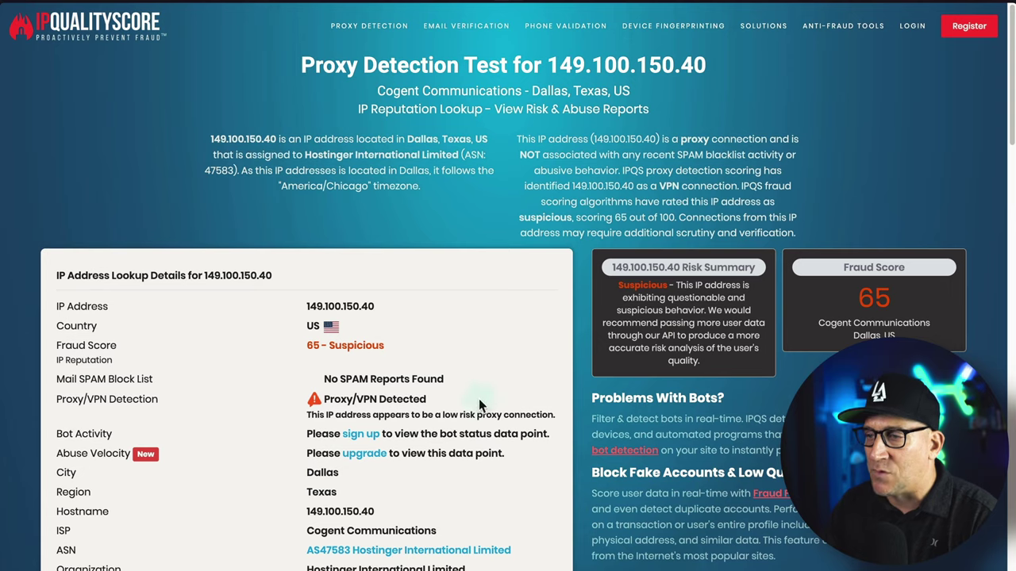
Highlight the Proxy/VPN Detected result, low-risk proxy note and No SPAM Reports Found.
scroll(439, 401, down, 3)
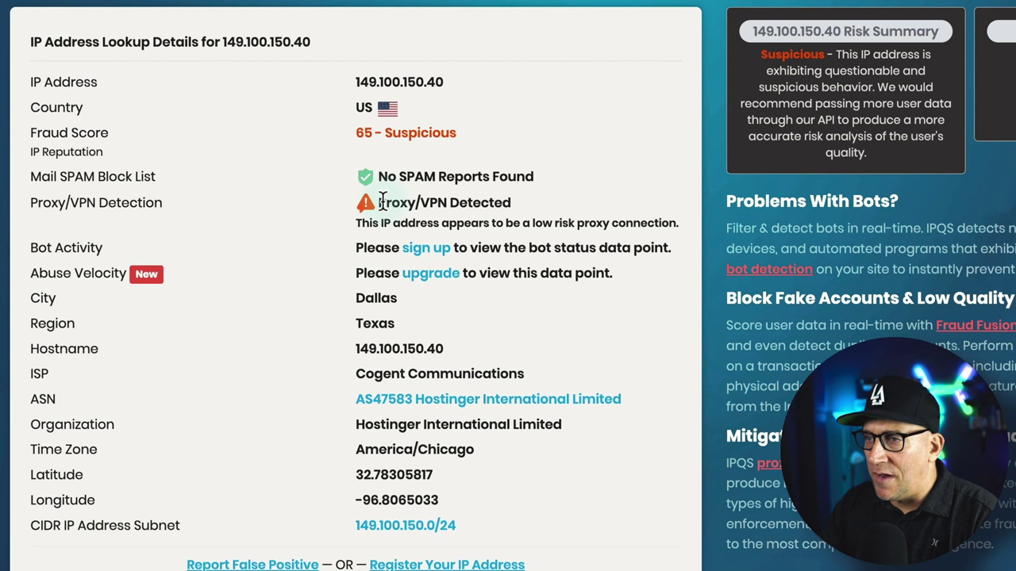
drag(325, 271, 426, 271)
click(412, 268)
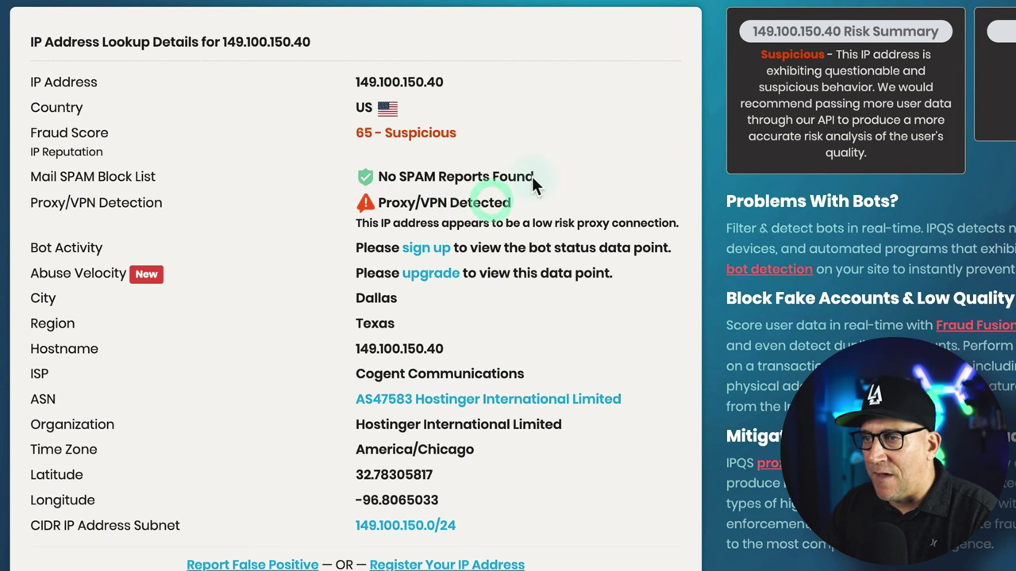
drag(533, 177, 405, 175)
click(380, 203)
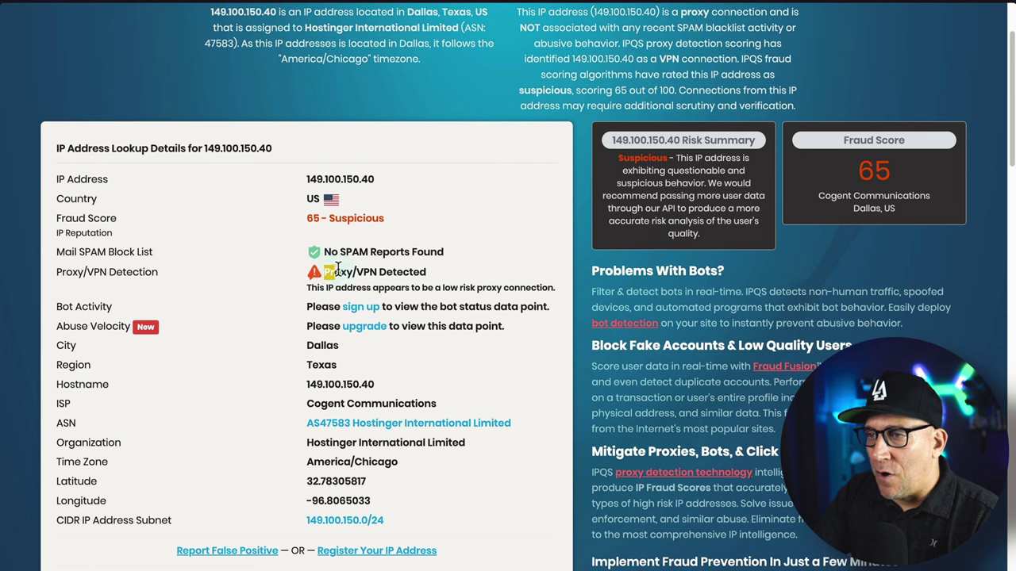
drag(337, 270, 428, 272)
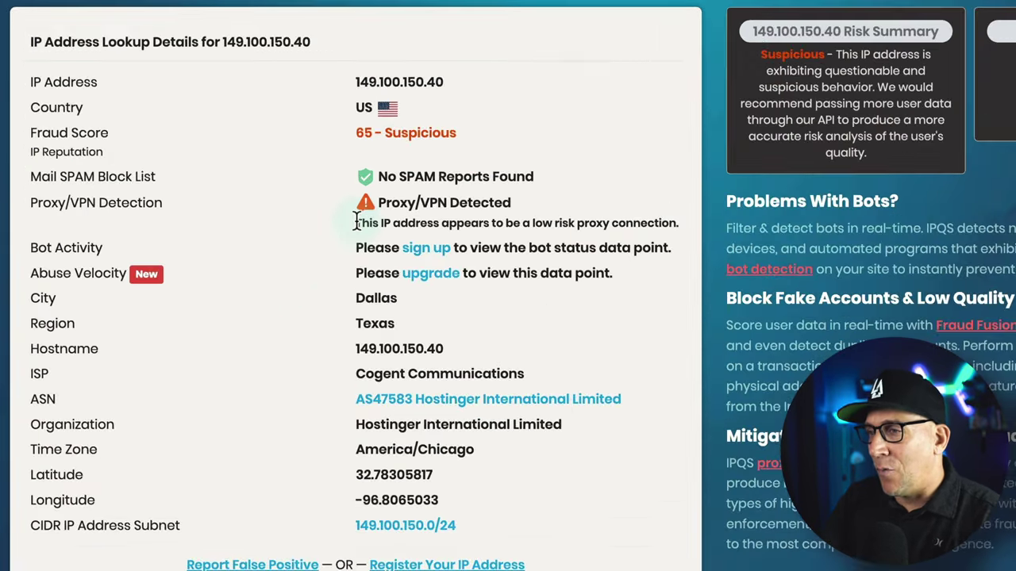
drag(308, 287, 517, 279)
drag(629, 214, 677, 222)
drag(534, 176, 364, 177)
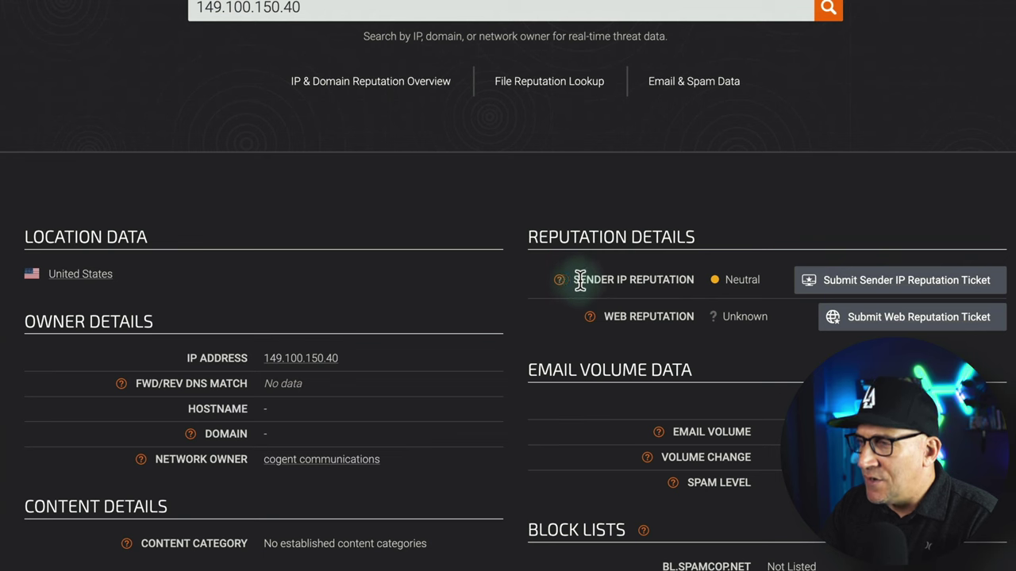
Highlight Talos's Neutral sender IP reputation and scroll through the block lists and additional information.
drag(580, 280, 762, 279)
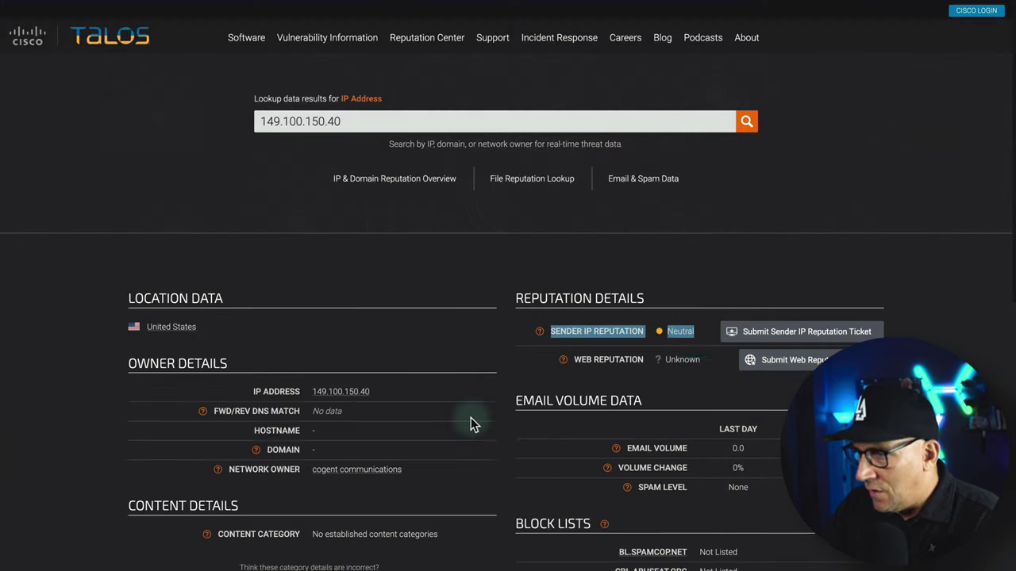
scroll(470, 423, down, 3)
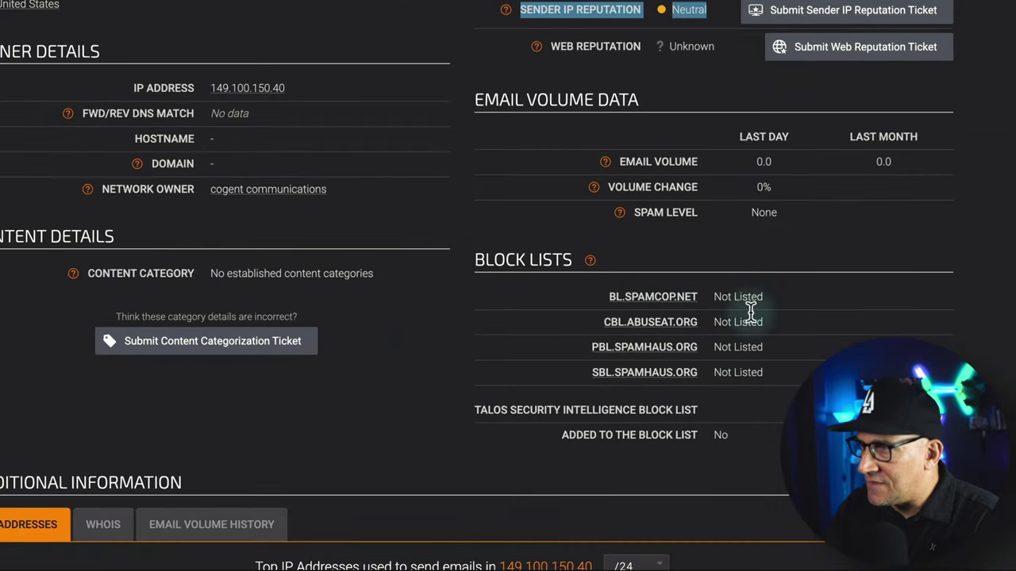
scroll(414, 408, down, 5)
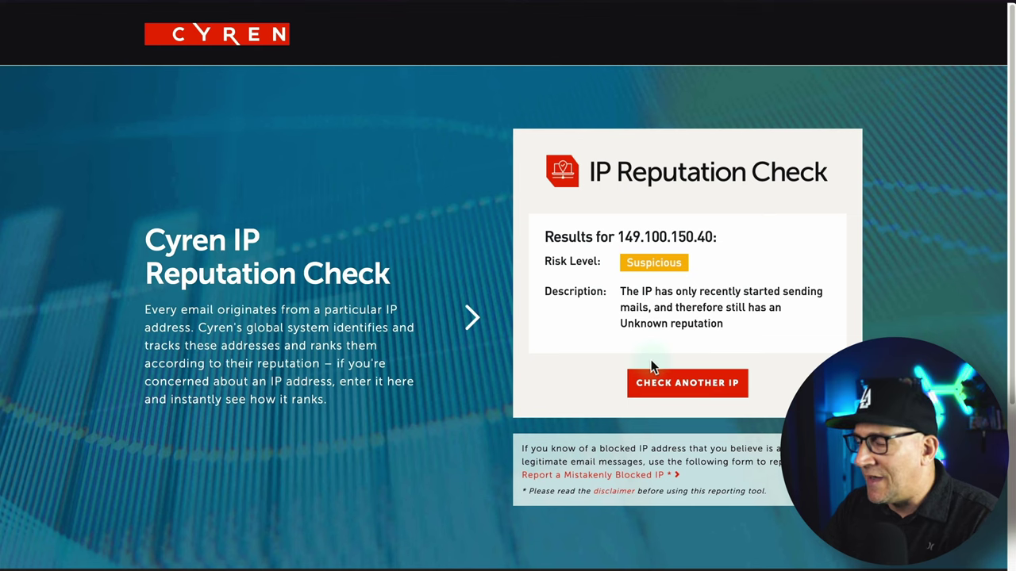
Highlight Cyren's description of the result and its Suspicious risk level.
drag(620, 292, 778, 292)
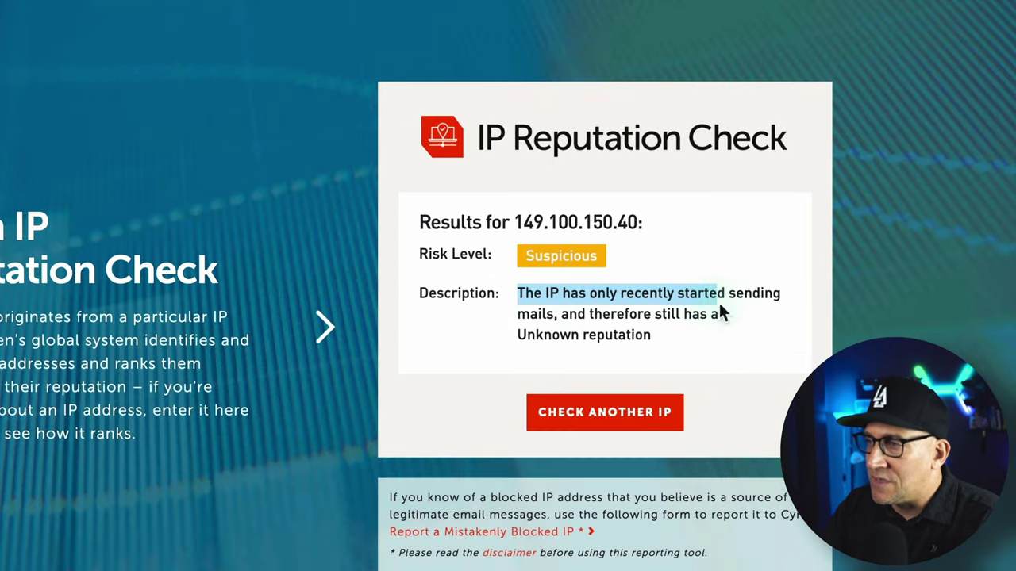
drag(722, 313, 711, 337)
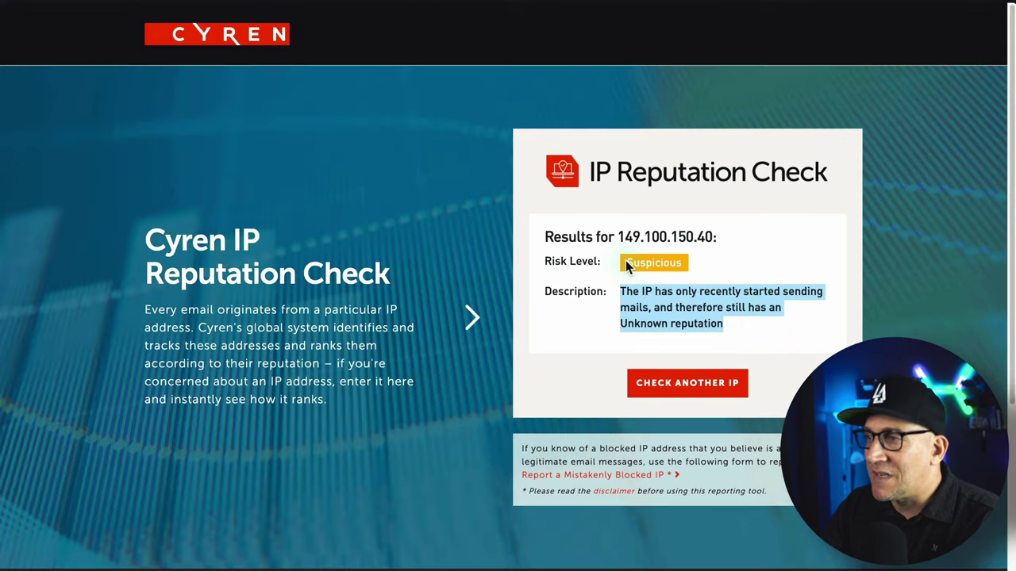
drag(627, 265, 686, 266)
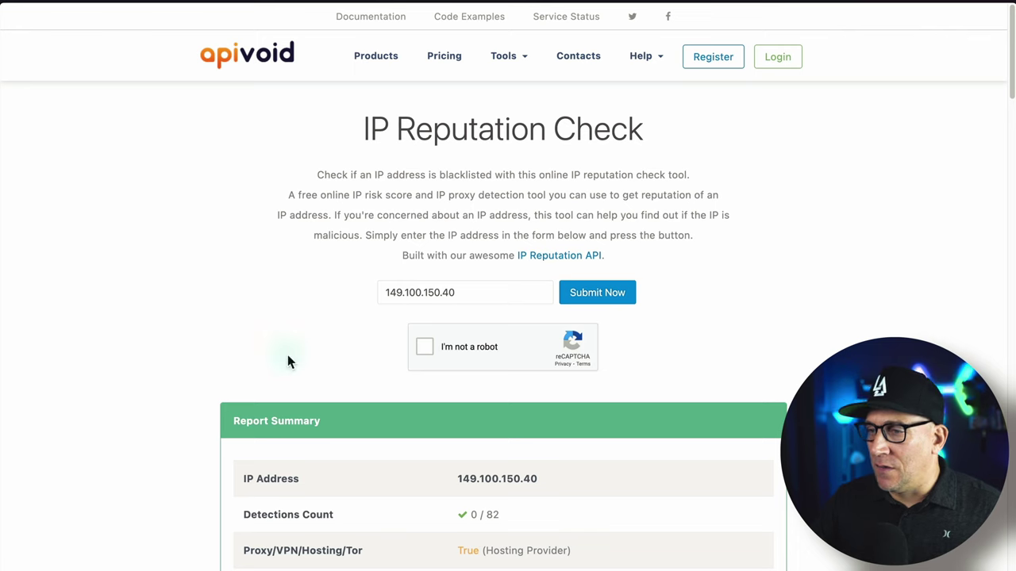
Scroll to APIVoid's report summary and check the 0 / 82 detections count.
scroll(288, 358, down, 5)
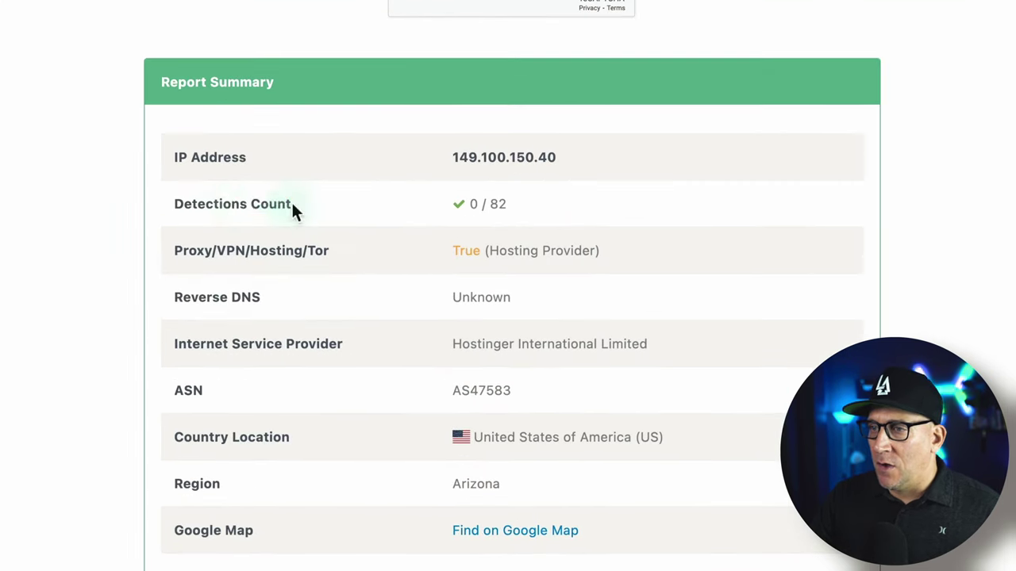
drag(292, 205, 176, 204)
click(465, 204)
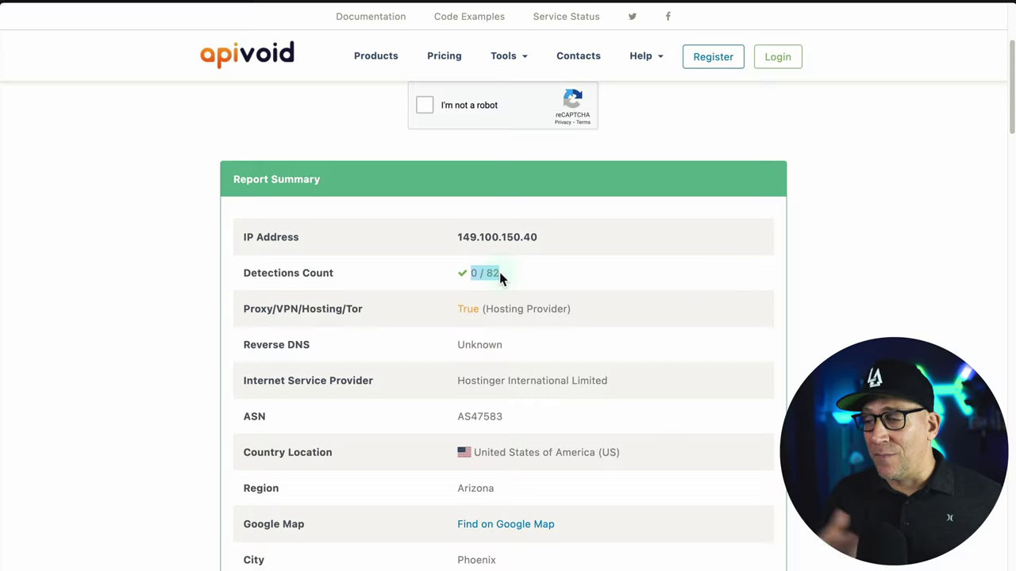
click(455, 289)
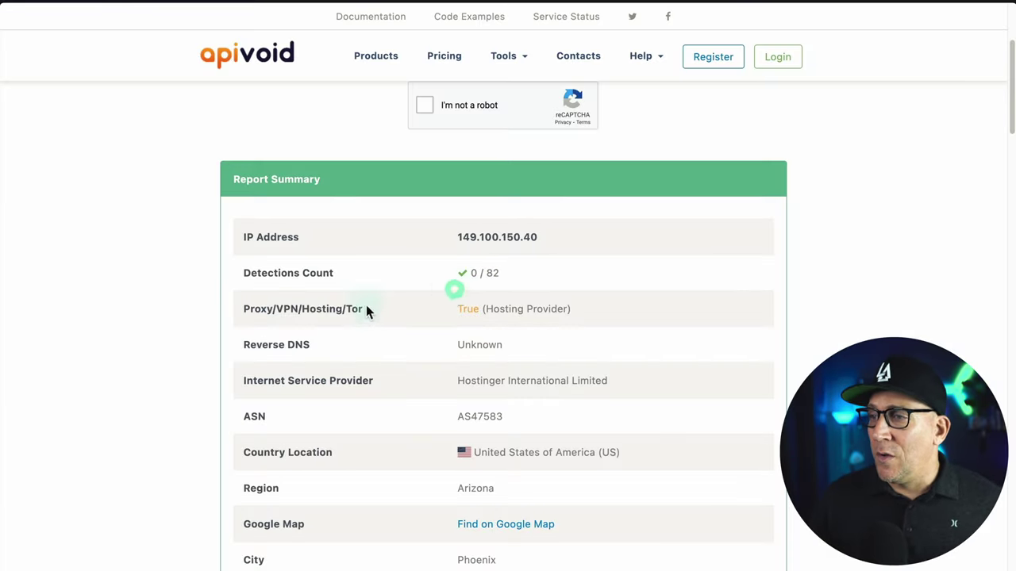
Highlight the Hostinger International Limited provider and its True (Hosting Provider) flag.
scroll(443, 268, down, 1)
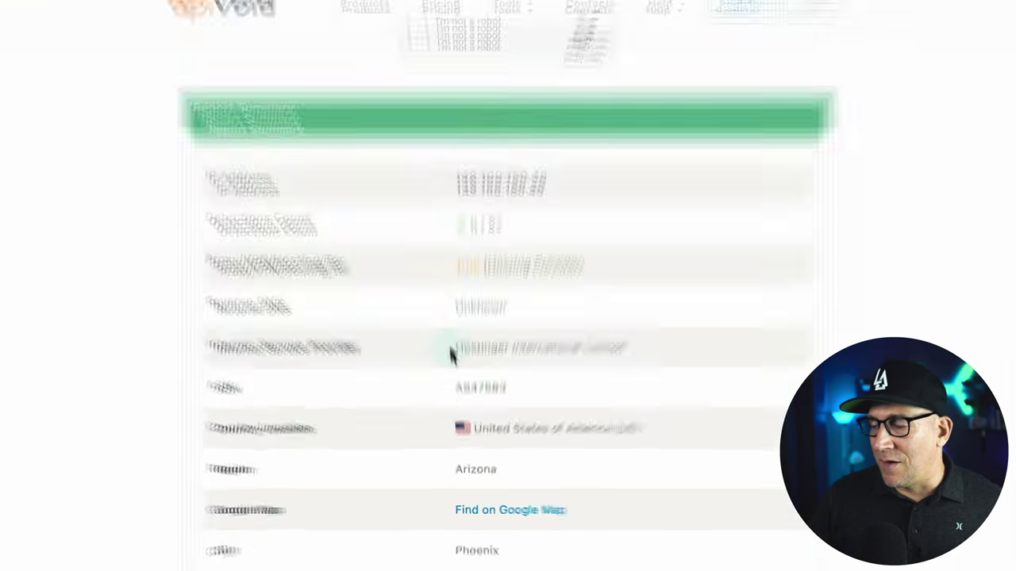
drag(456, 365, 477, 366)
drag(478, 325, 636, 328)
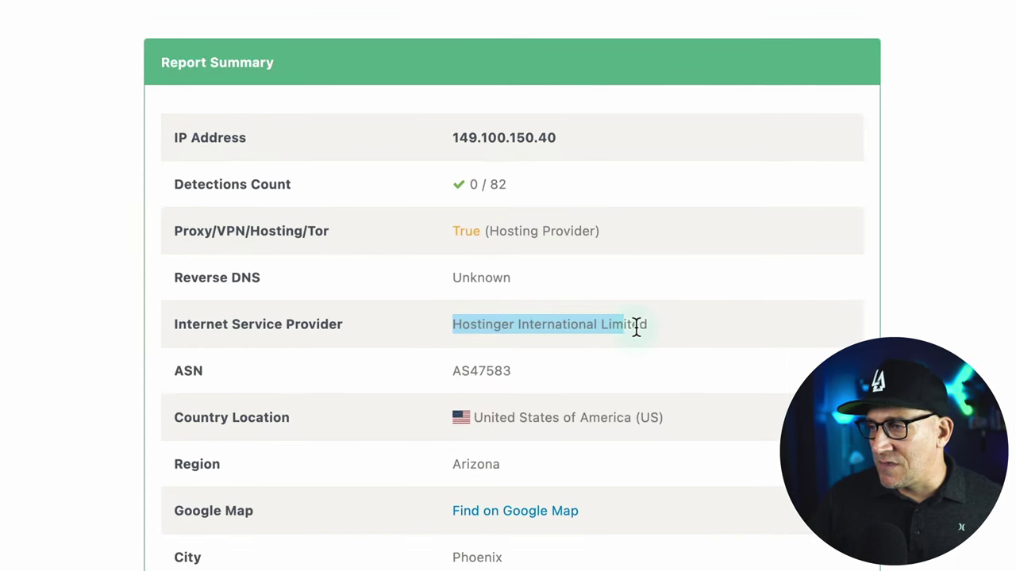
drag(450, 229, 621, 231)
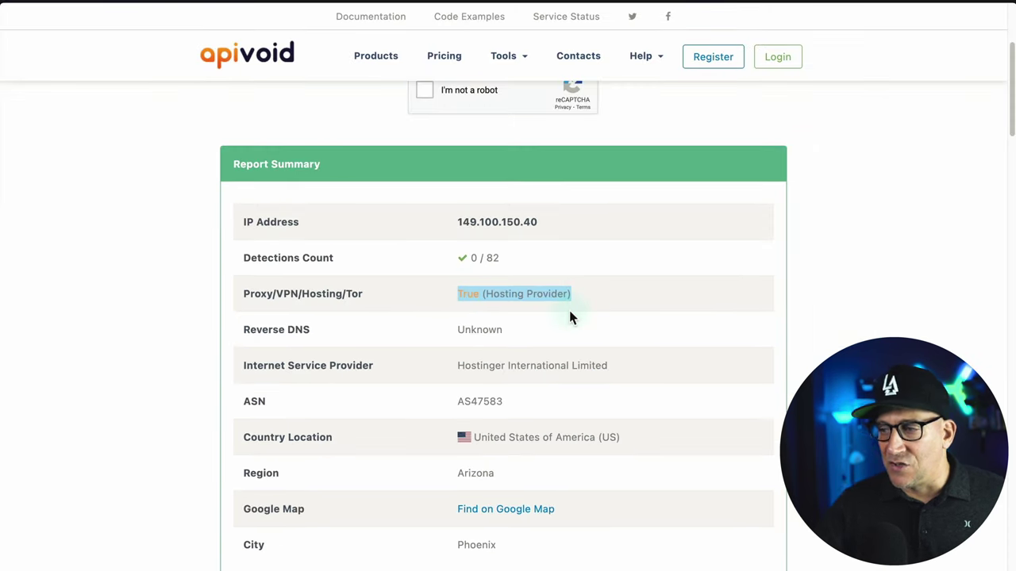
click(542, 336)
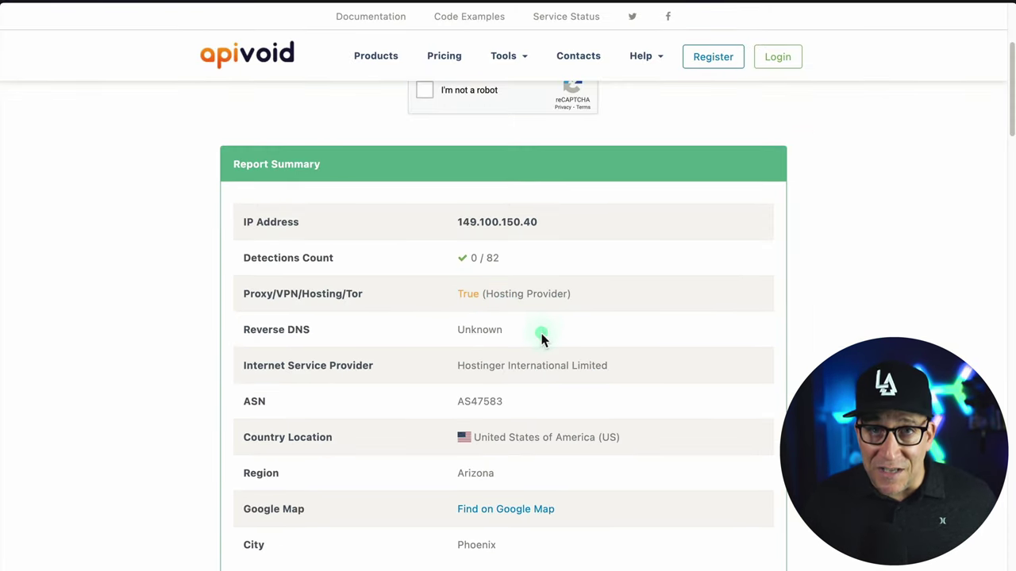